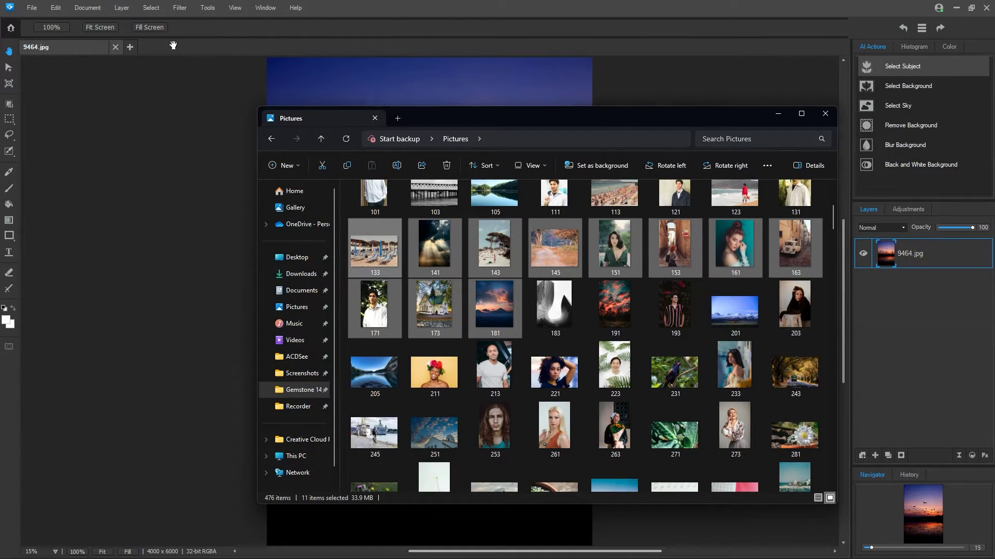
Open 1991.jpg, 9460.jpg and the birds photo, tiling the barn and moon photos side by side
drag(173, 45, 174, 46)
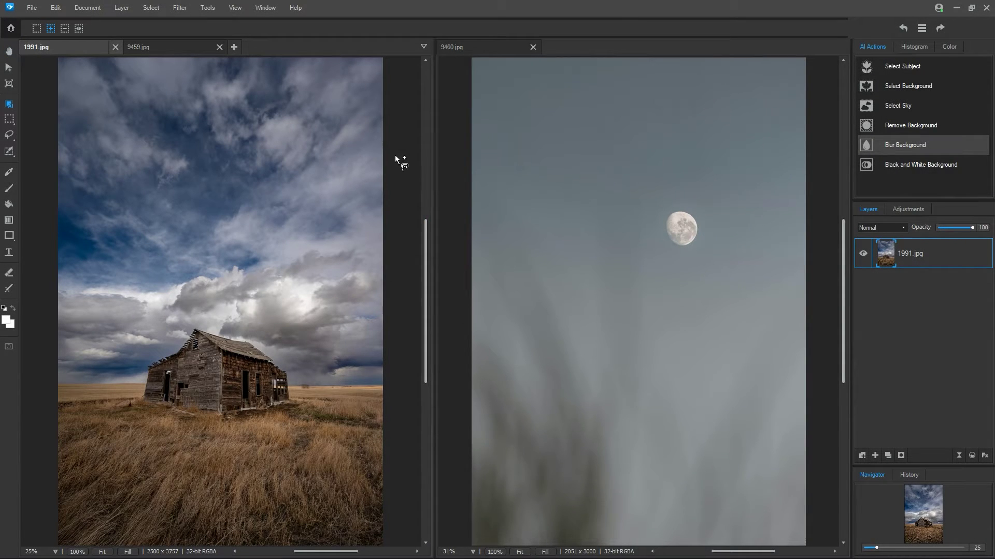
Paste the AI-lassoed moon into the barn's upper-left sky at 36% opacity, then close 9460.jpg
drag(699, 192, 660, 195)
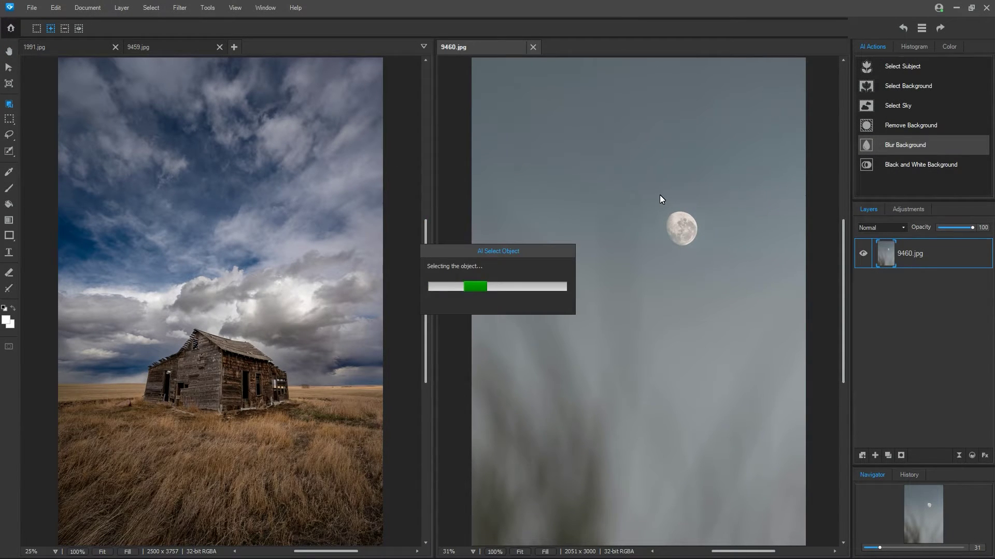
key(ctrl+c)
click(39, 47)
key(ctrl+v)
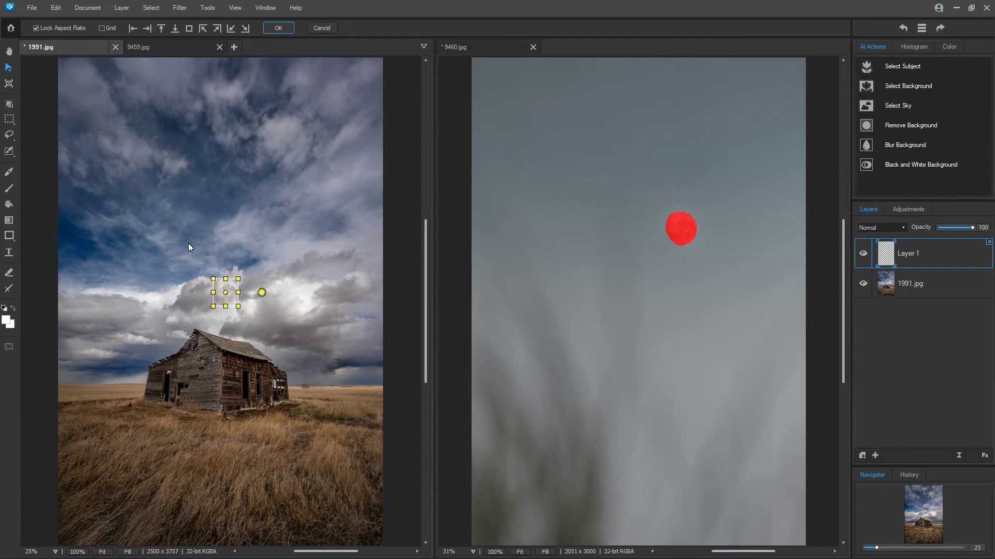
mouse_move(232, 303)
mouse_down()
mouse_move(119, 136)
mouse_move(160, 174)
mouse_up()
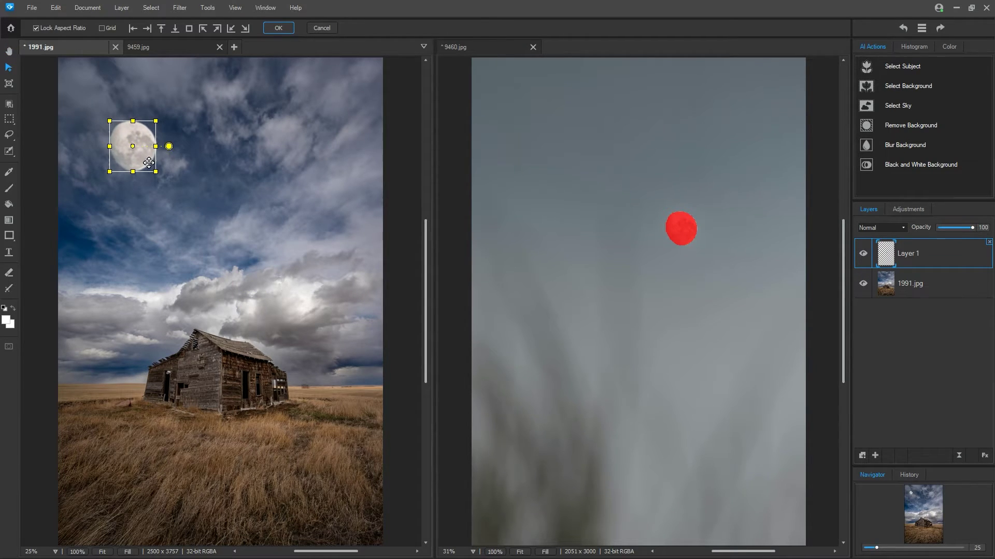
click(279, 28)
drag(971, 227, 951, 227)
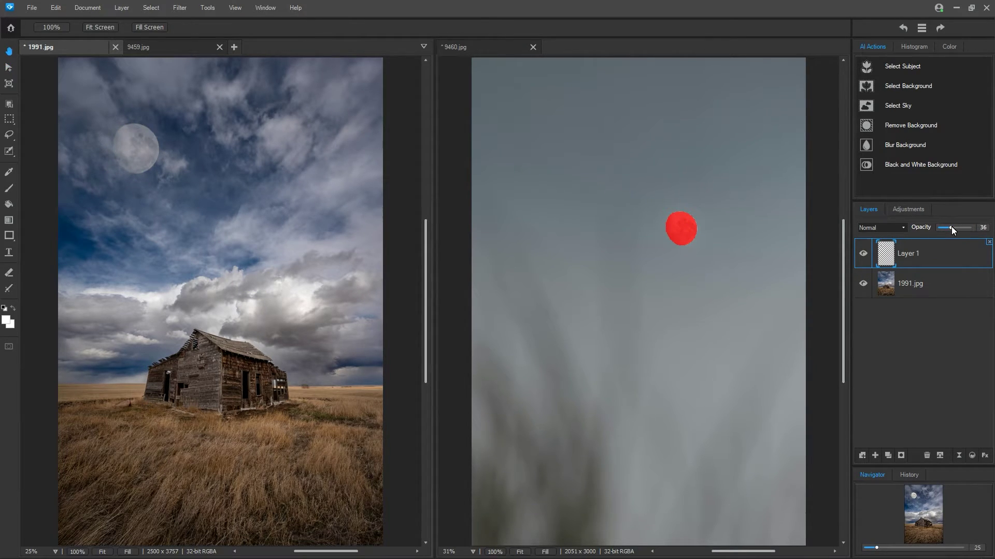
click(533, 47)
click(503, 302)
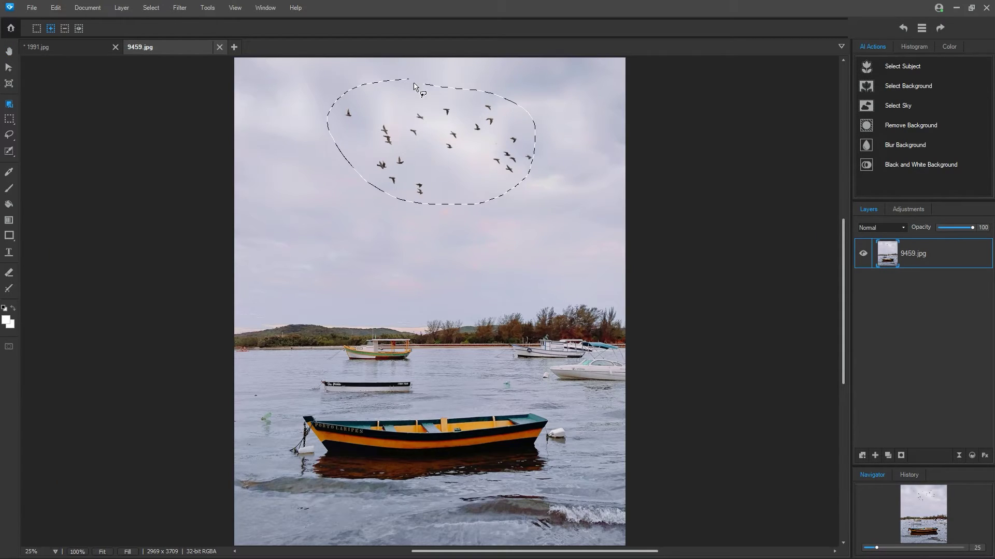
Copy the lassoed flock of birds into the barn photo and place it mid-sky
drag(416, 88, 420, 90)
key(ctrl+c)
click(62, 48)
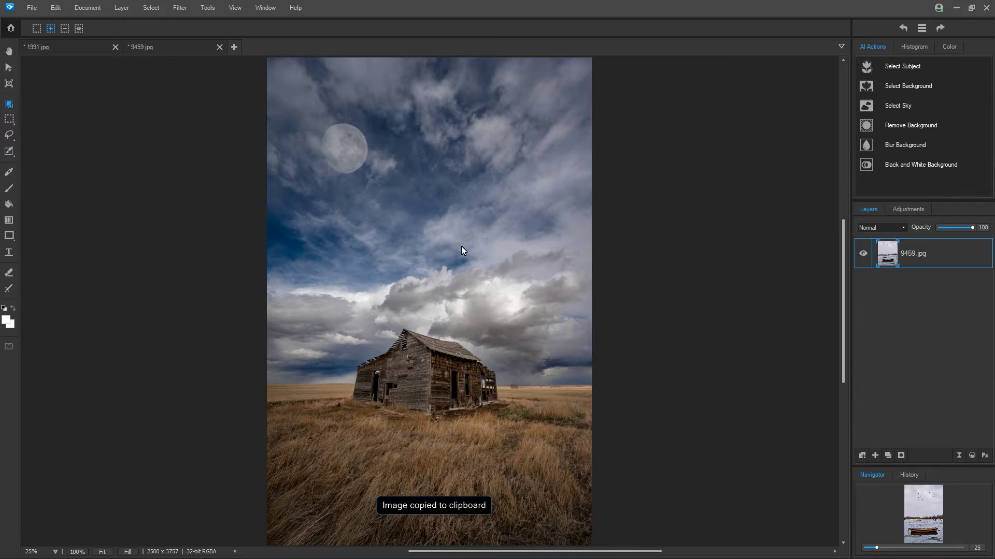
key(ctrl+v)
mouse_move(461, 156)
mouse_down()
mouse_move(483, 251)
mouse_move(467, 252)
mouse_up()
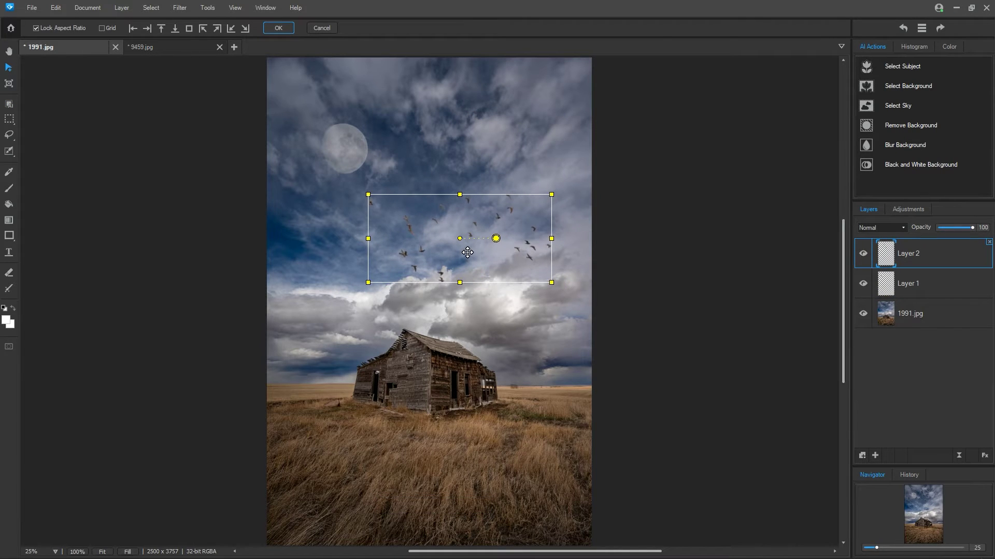
click(10, 52)
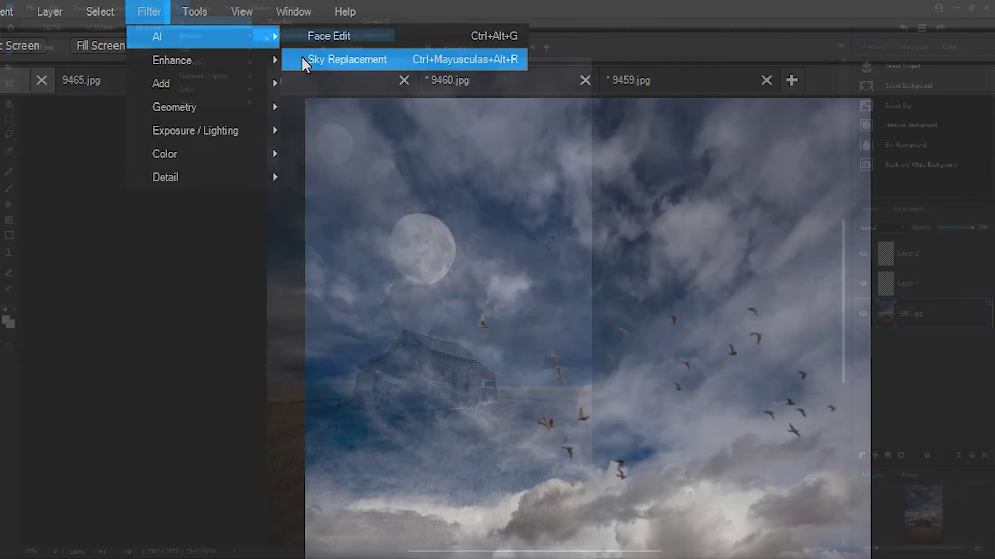
Apply Sky Replacement with a Dramatic sky, higher Scale and Brightness, output as a layer
click(303, 61)
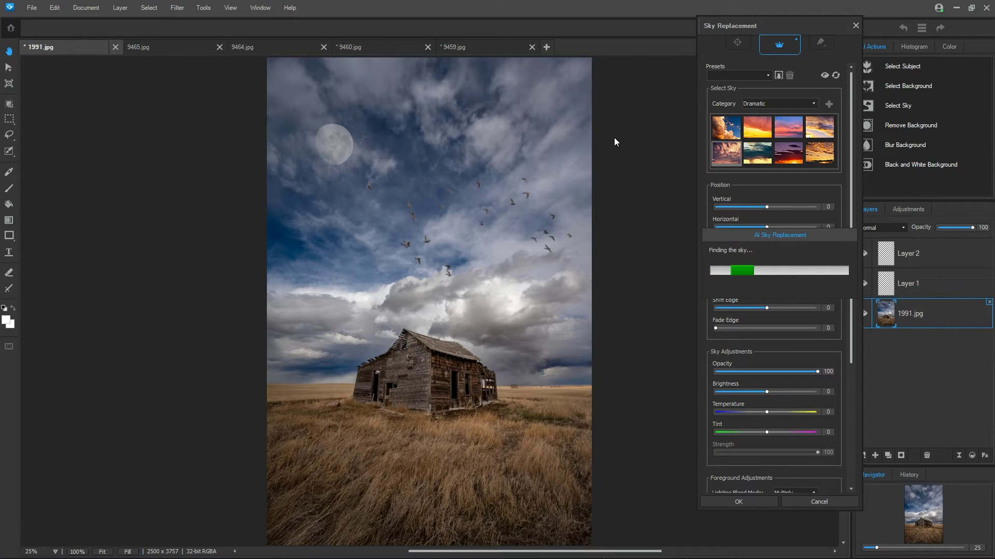
mouse_move(767, 247)
mouse_down()
mouse_move(790, 248)
mouse_move(766, 226)
mouse_up()
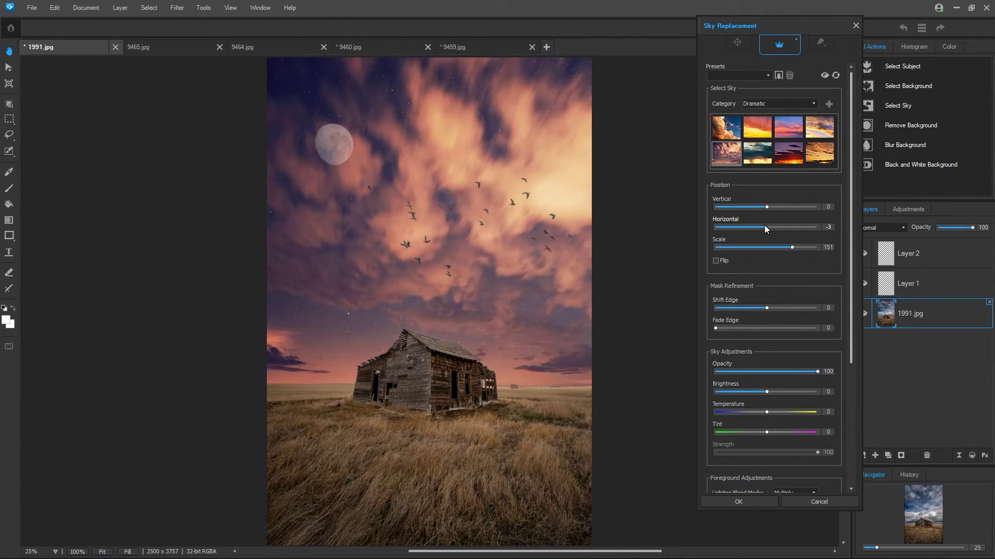
drag(851, 226, 853, 364)
click(770, 297)
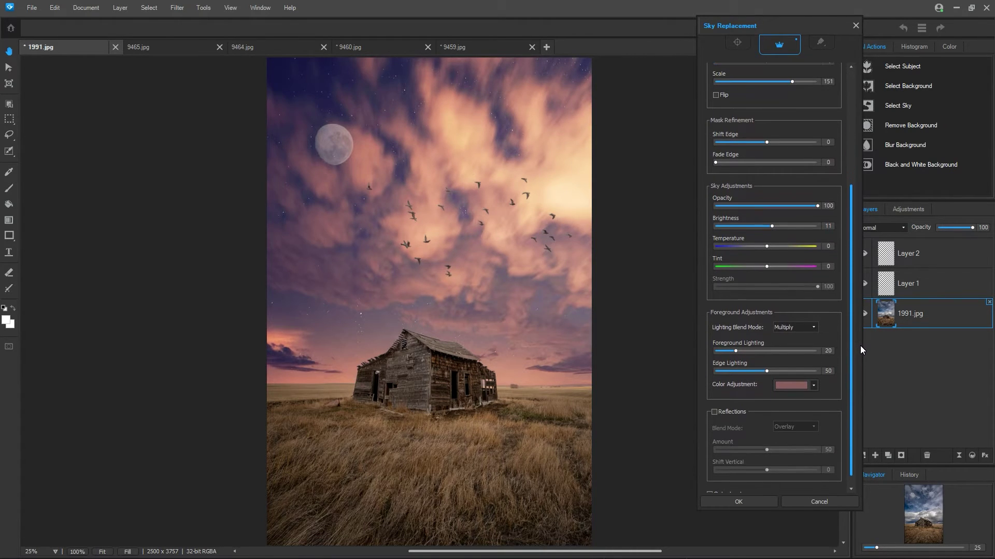
click(751, 503)
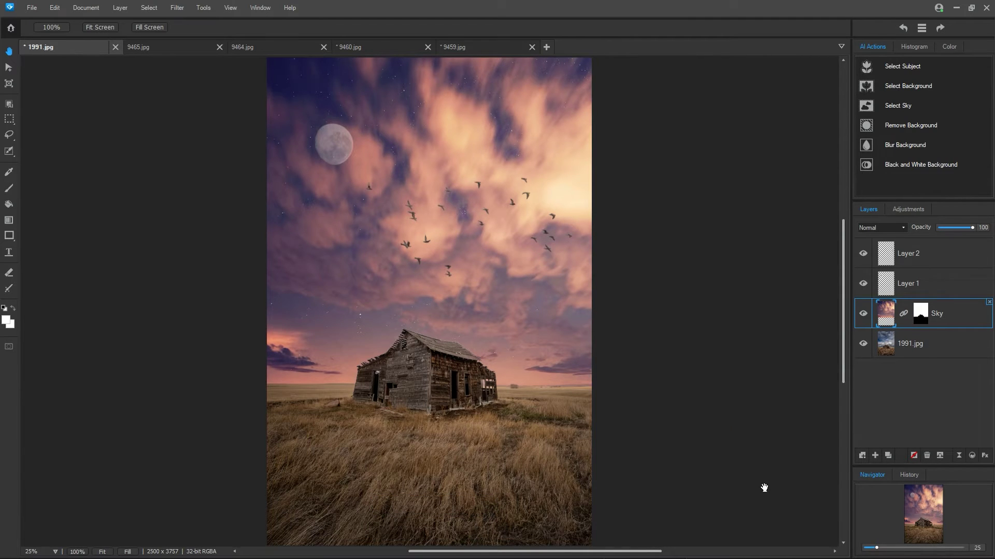
Add a Color LUTs adjustment layer set to the Elegance LUT
click(908, 209)
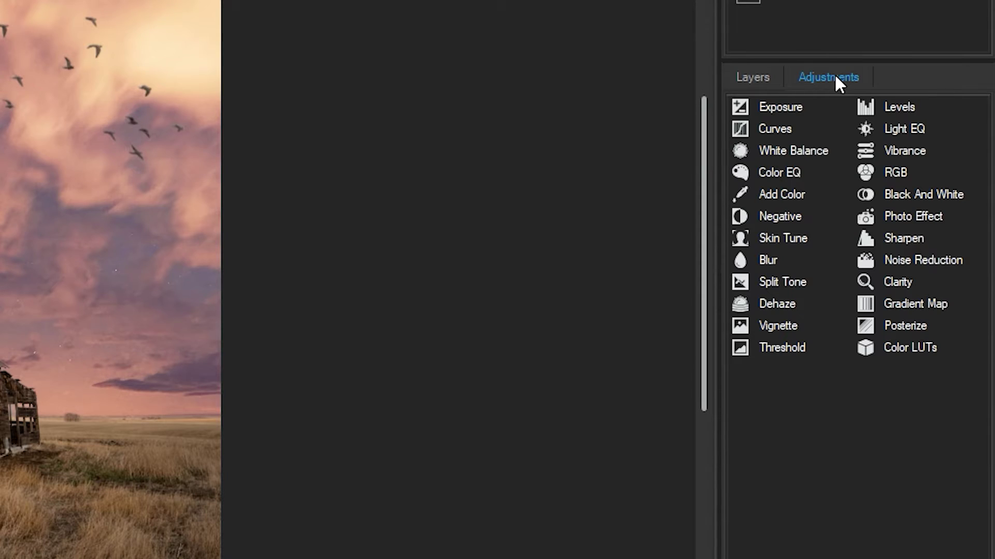
click(900, 346)
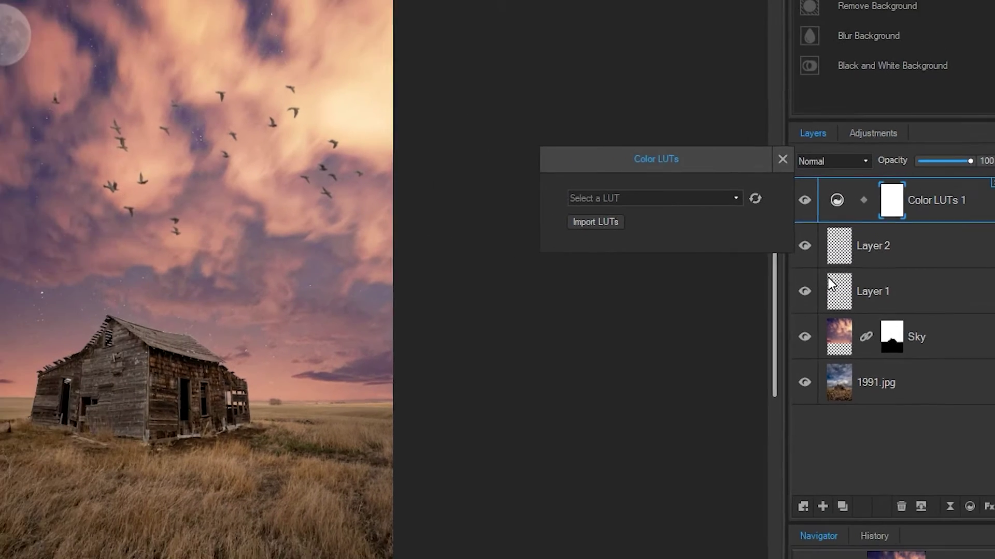
click(654, 159)
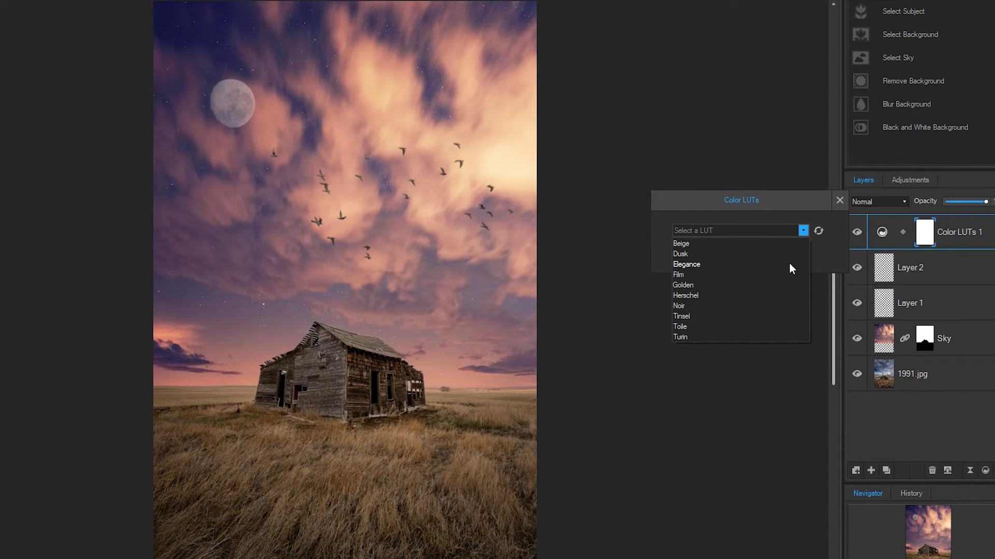
click(789, 264)
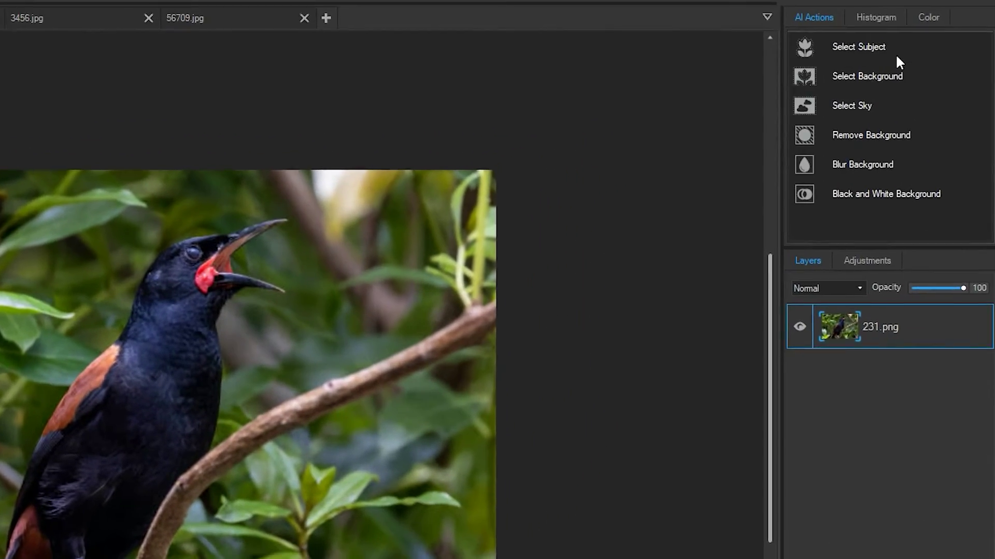
Run AI Select Sky, Remove Background, Blur Background and Black and White Background on the open photos
click(896, 54)
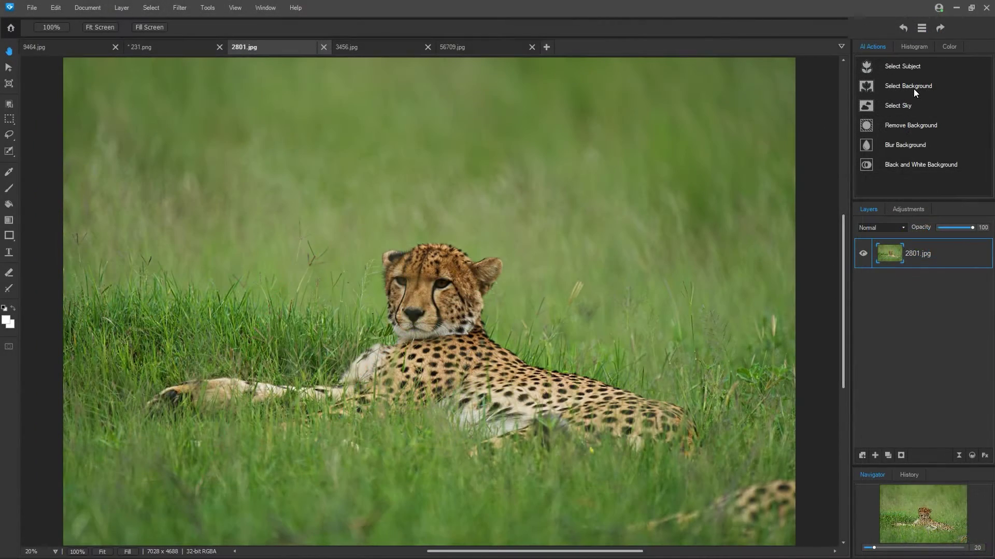
click(913, 88)
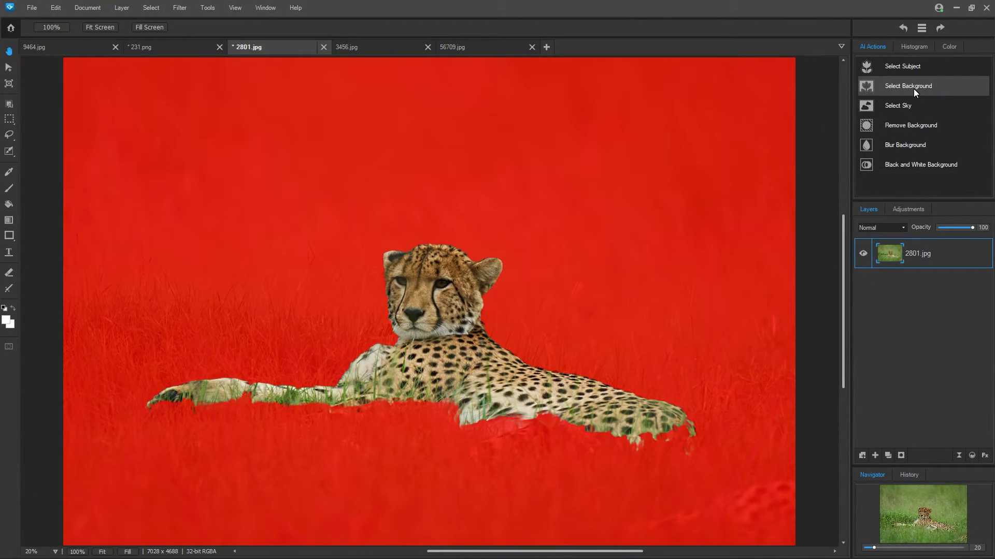
click(925, 105)
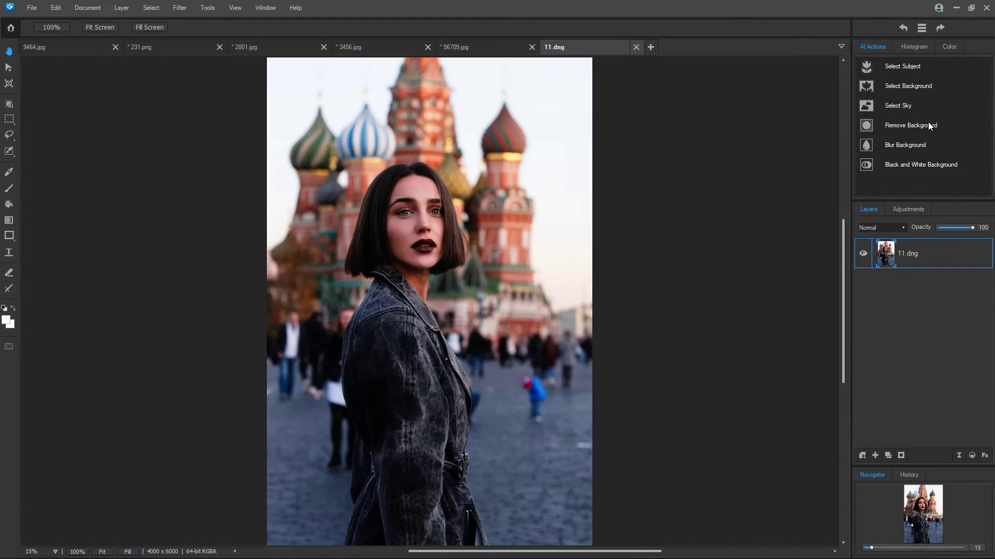
click(928, 123)
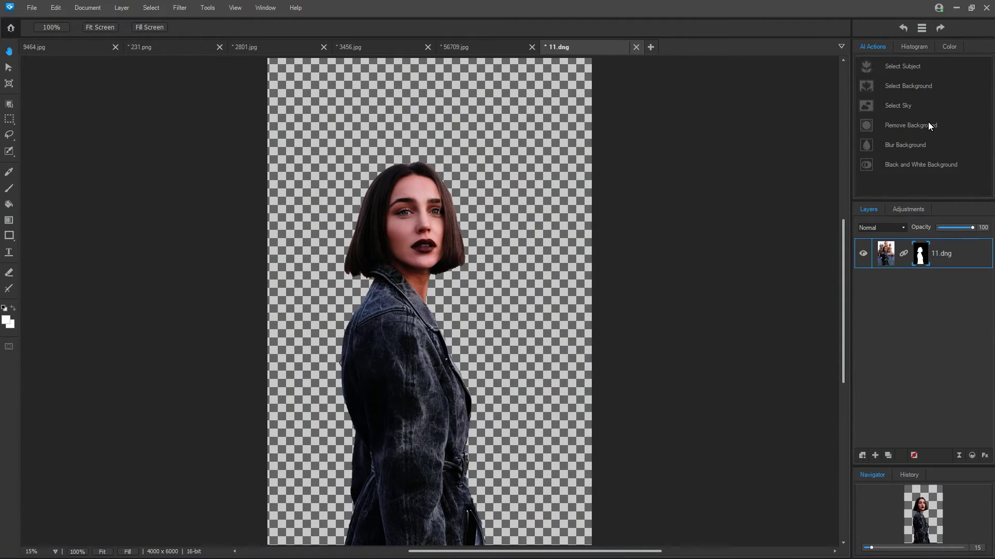
click(928, 145)
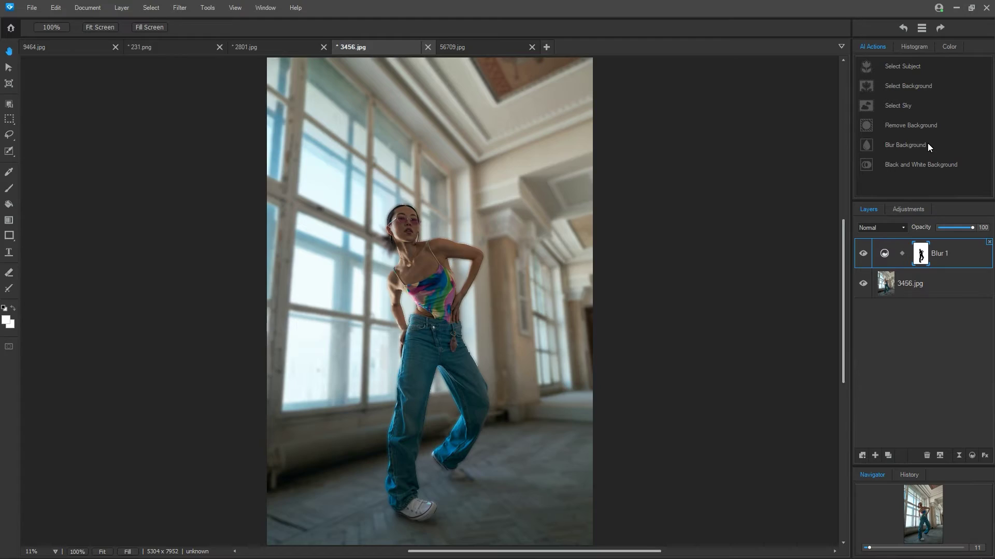
click(936, 164)
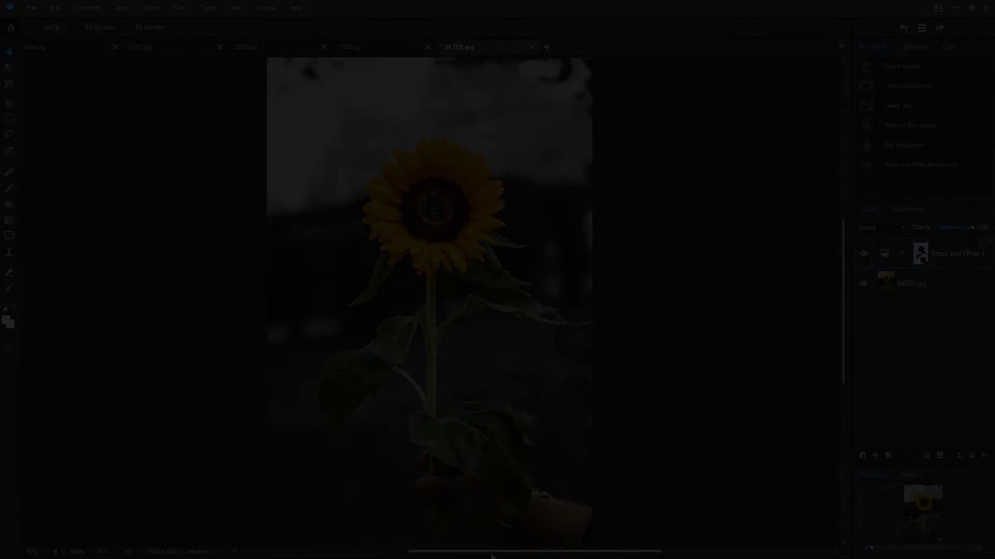
Select the peacock with Select Subject, brushing the left and right branches out
click(942, 71)
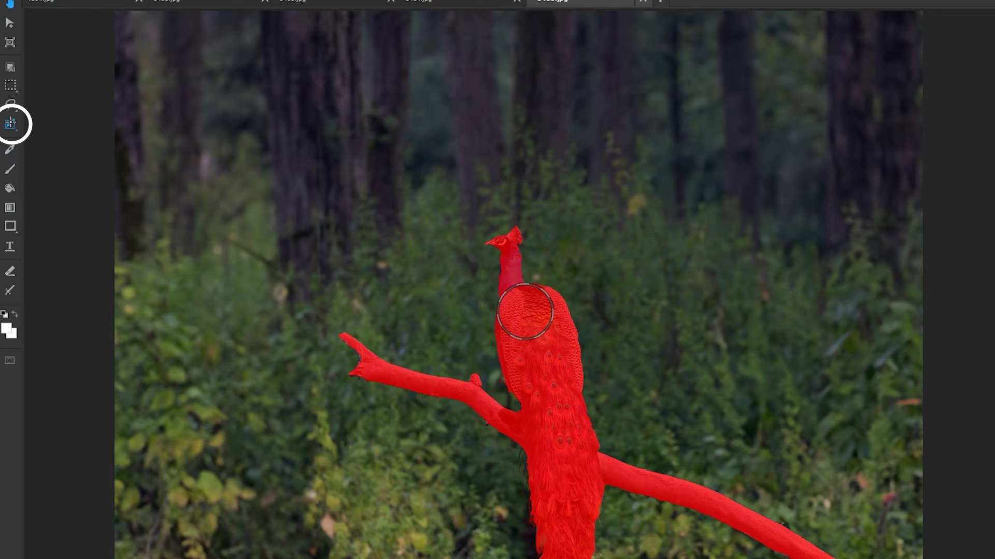
drag(356, 320, 402, 398)
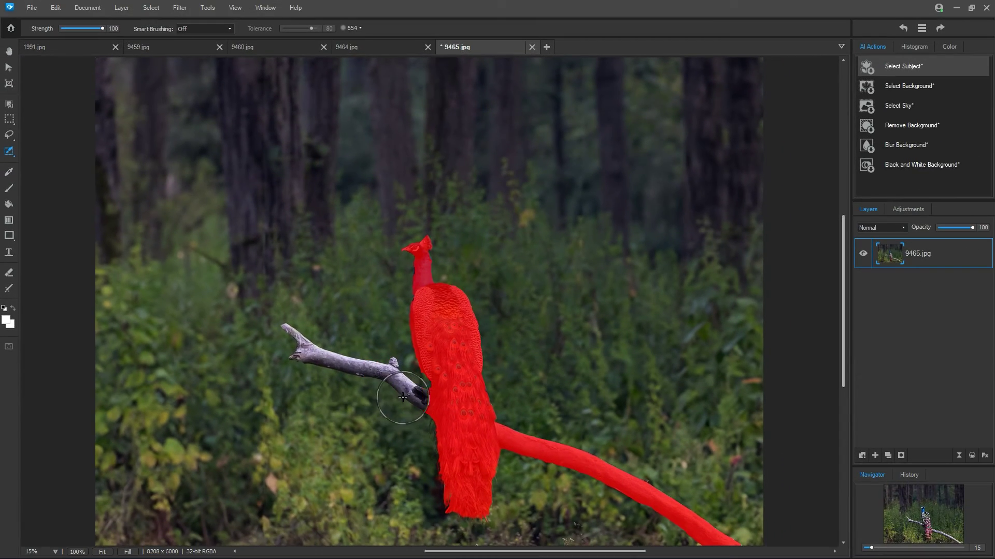
drag(528, 446, 723, 528)
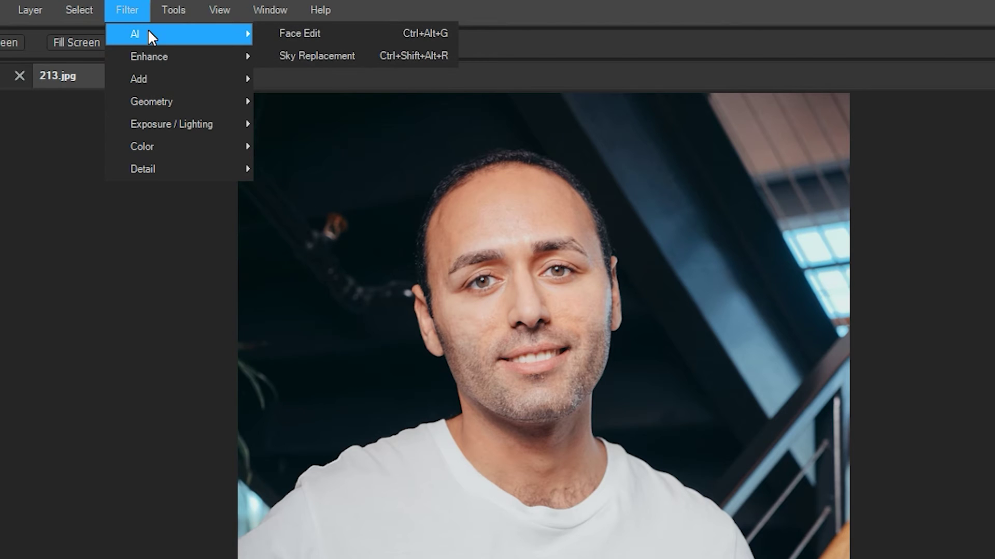
In AI Face Edit, set Face Width -10, Eye Size -6, and raise wrinkle, smoothing and glow
click(314, 37)
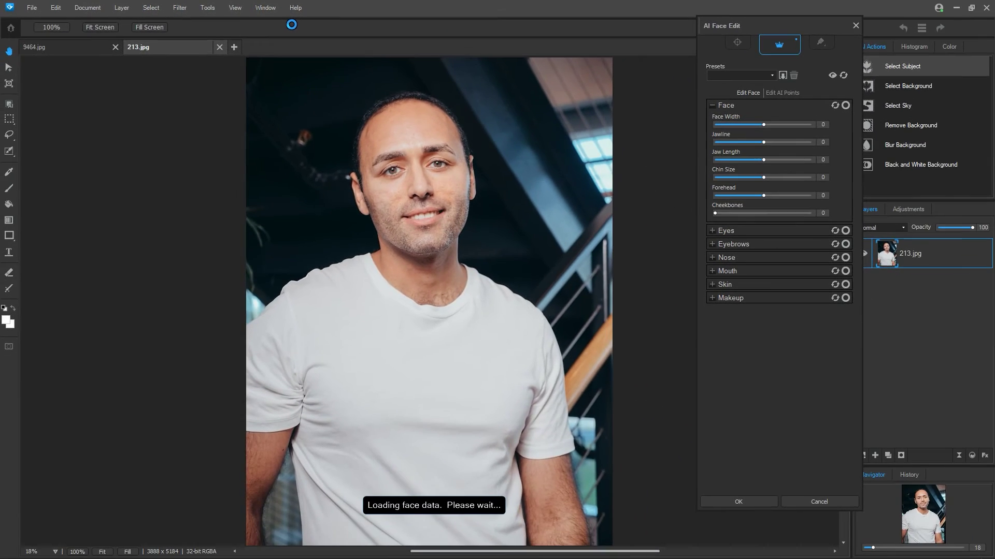
drag(763, 125, 759, 124)
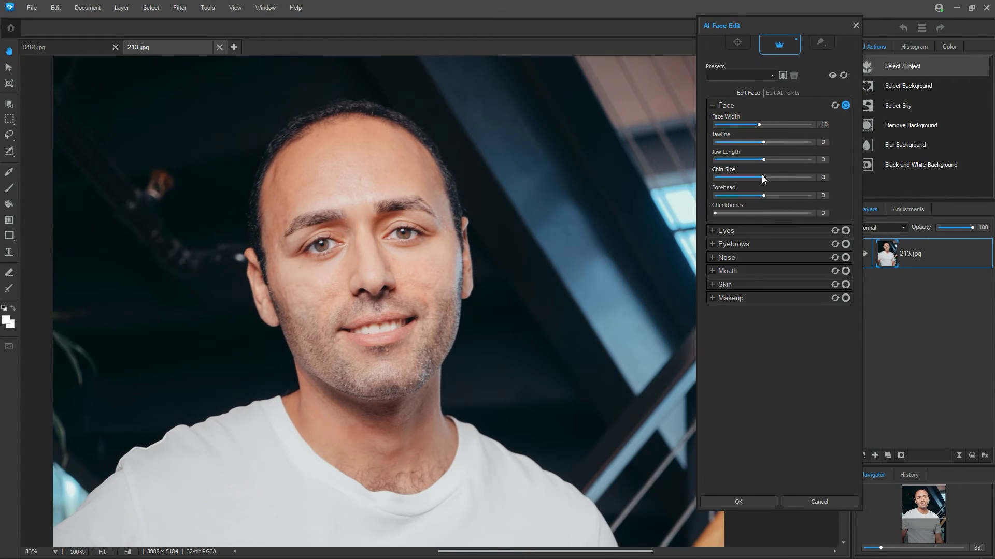
click(723, 230)
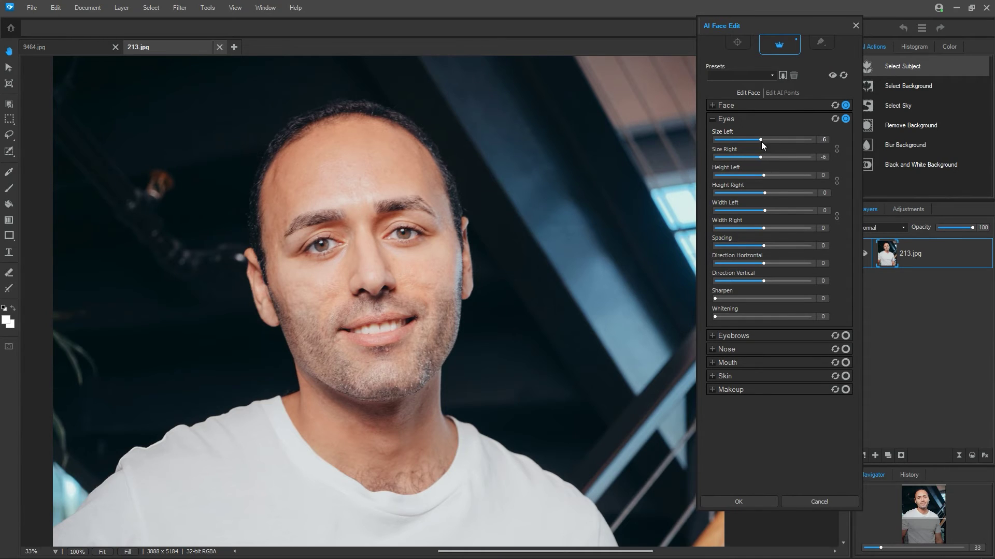
click(720, 378)
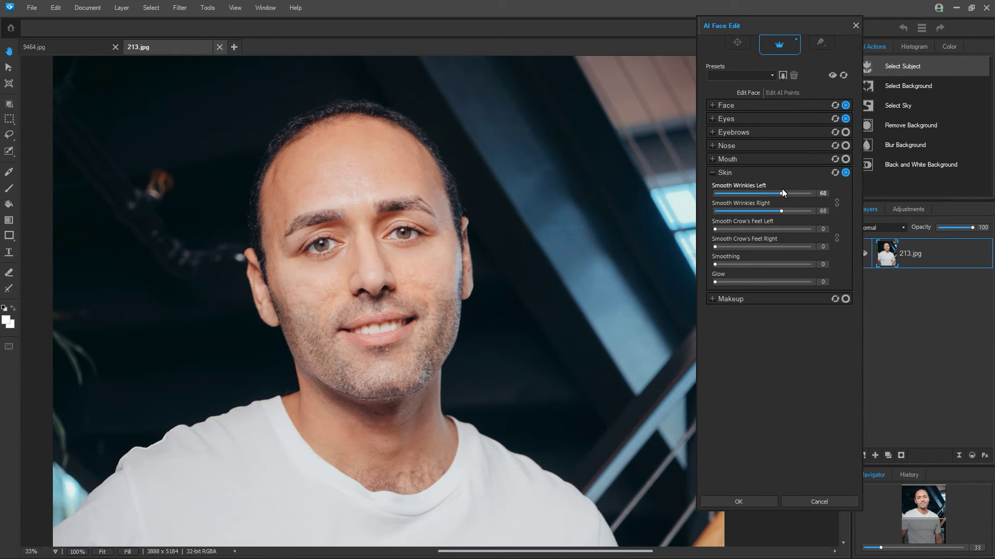
drag(715, 228, 774, 228)
mouse_move(714, 263)
mouse_down()
mouse_move(760, 263)
mouse_move(742, 282)
mouse_up()
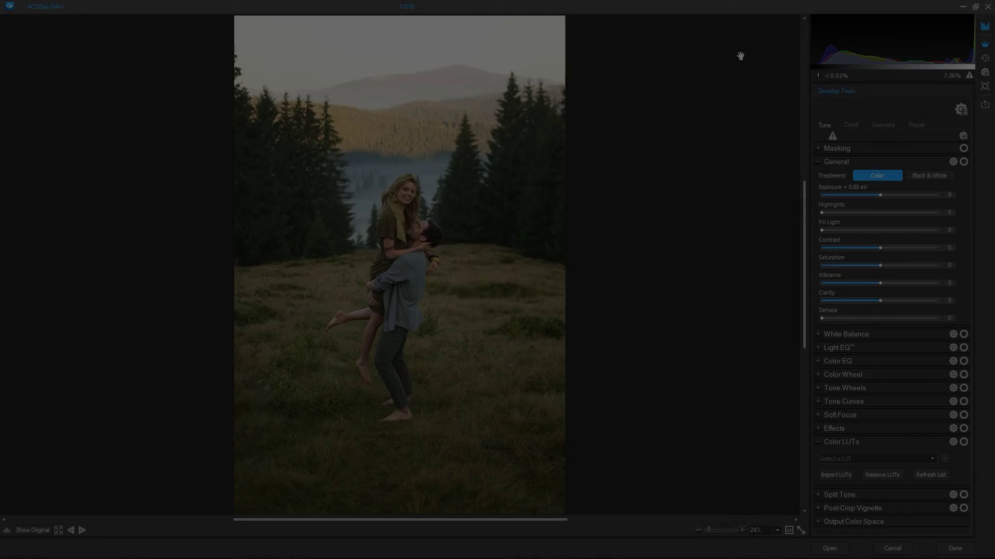
Add an AI Subject mask on the couple with raised Exposure and Contrast
click(819, 148)
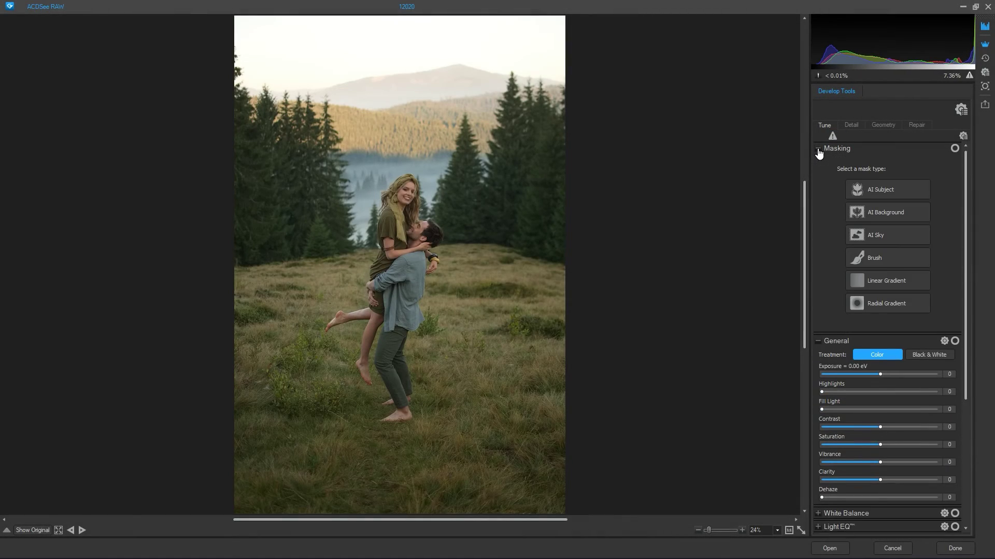
click(862, 188)
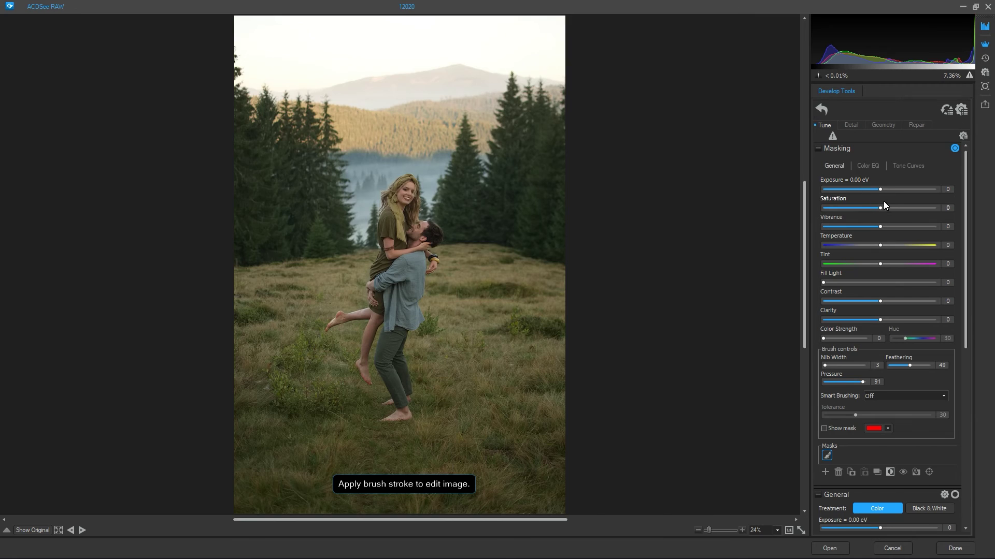
drag(880, 301, 890, 301)
drag(880, 189, 884, 189)
click(824, 429)
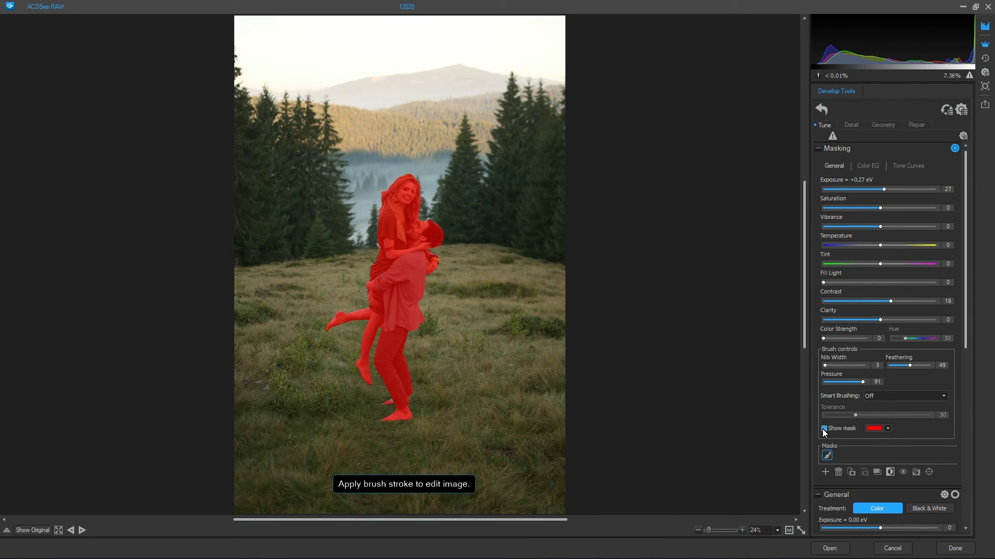
click(954, 149)
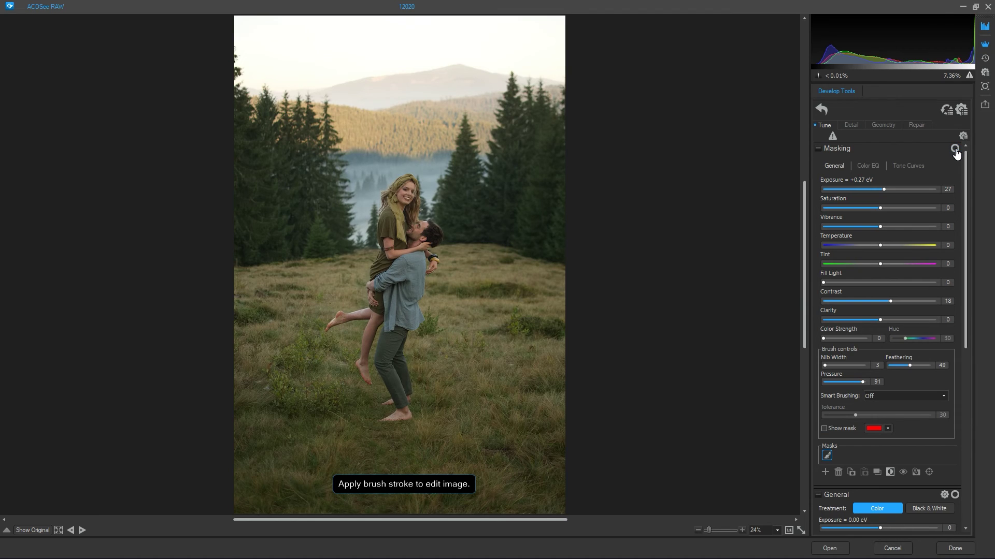
Add a Select Background mask and lower its Saturation to -30
click(825, 472)
click(847, 489)
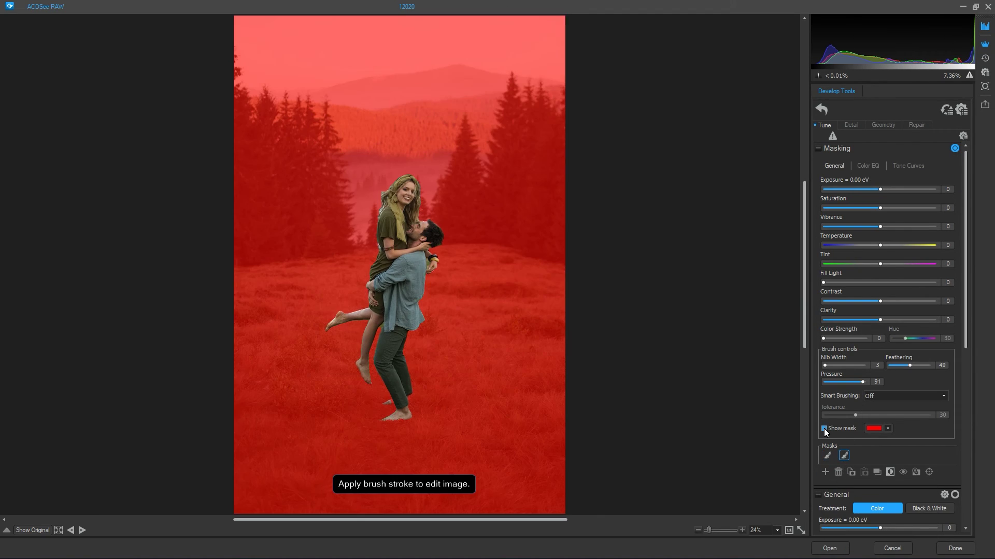
click(824, 428)
drag(880, 207, 861, 207)
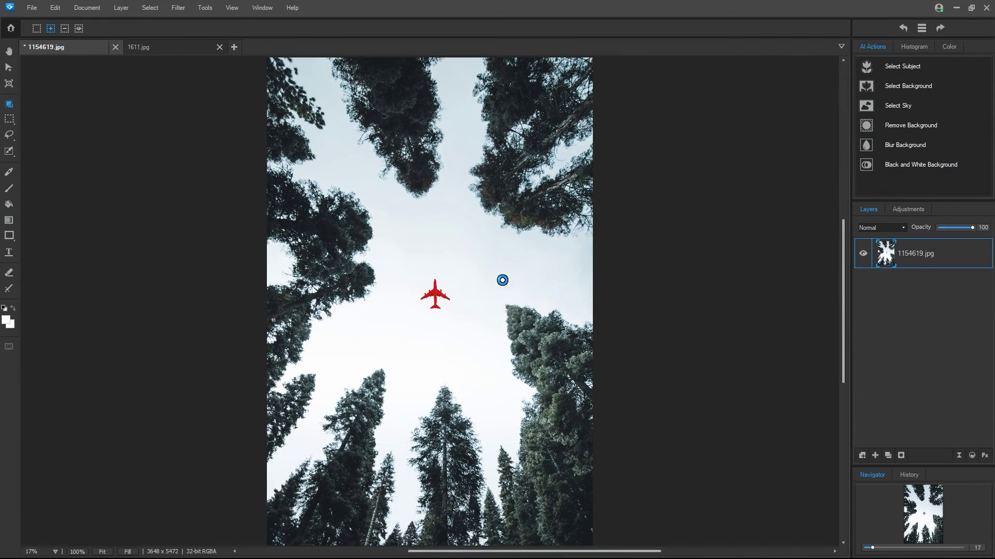
Paste the copied airplane into 1611.jpg, then scale and rotate it
key(ctrl+c)
click(139, 48)
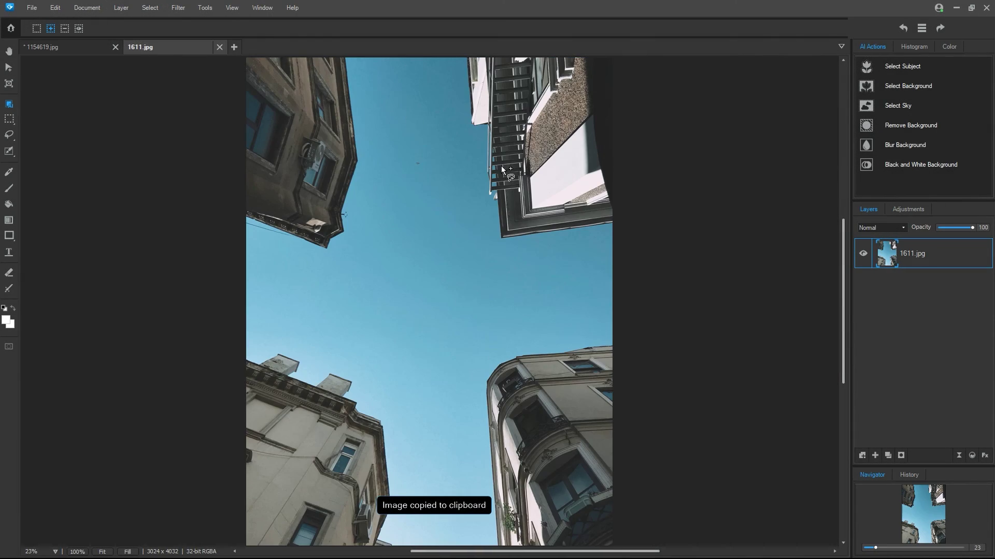
key(ctrl+v)
drag(492, 234, 478, 315)
drag(483, 281, 466, 257)
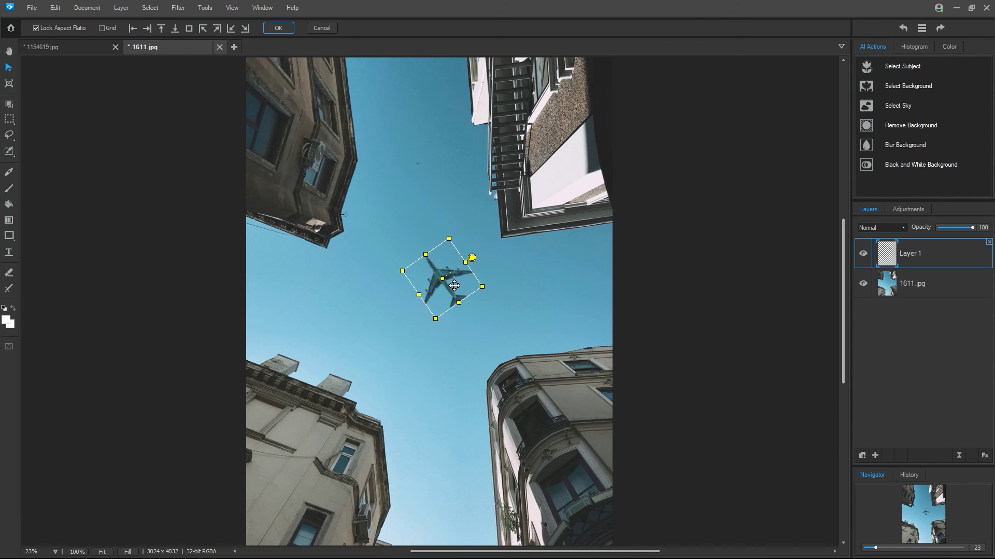